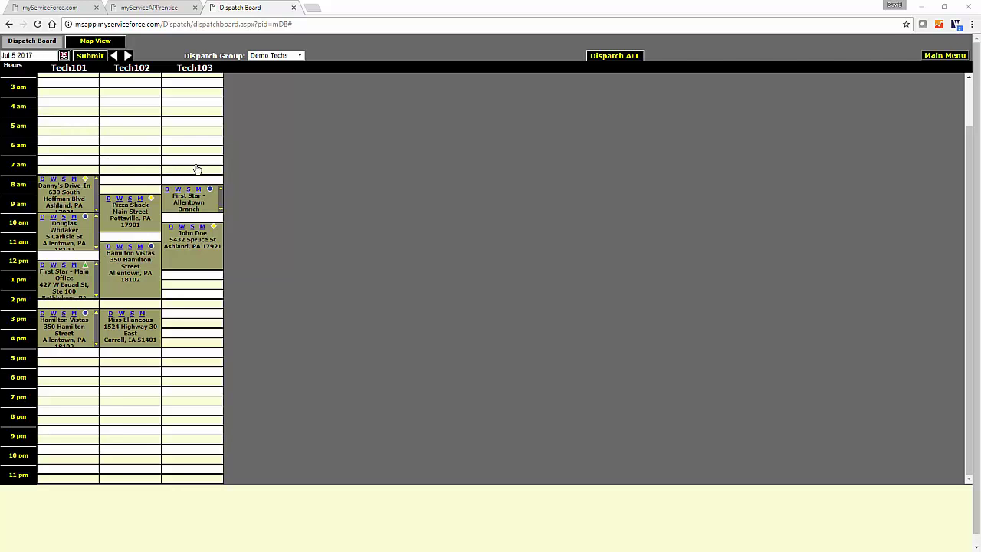
Switch to the house painting work order and start a new assignment dated July 5, 2017
{"action": "left_click", "coordinate": [150, 7]}
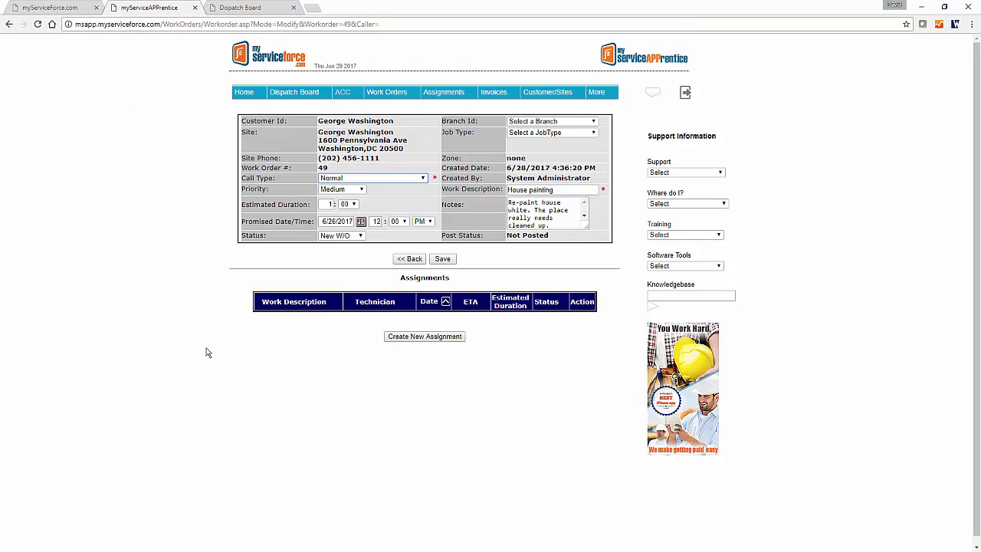
{"action": "left_click", "coordinate": [442, 338]}
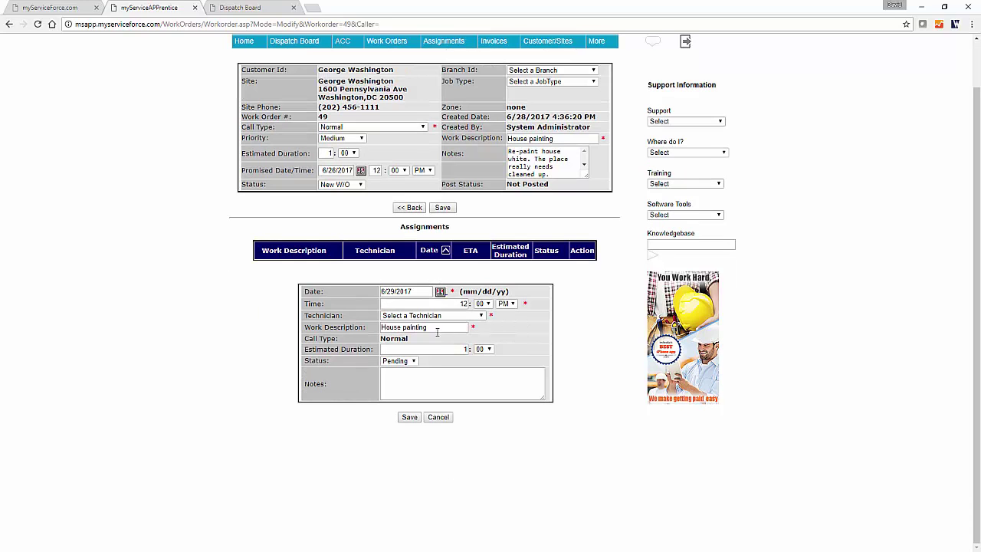
{"action": "left_click", "coordinate": [441, 292]}
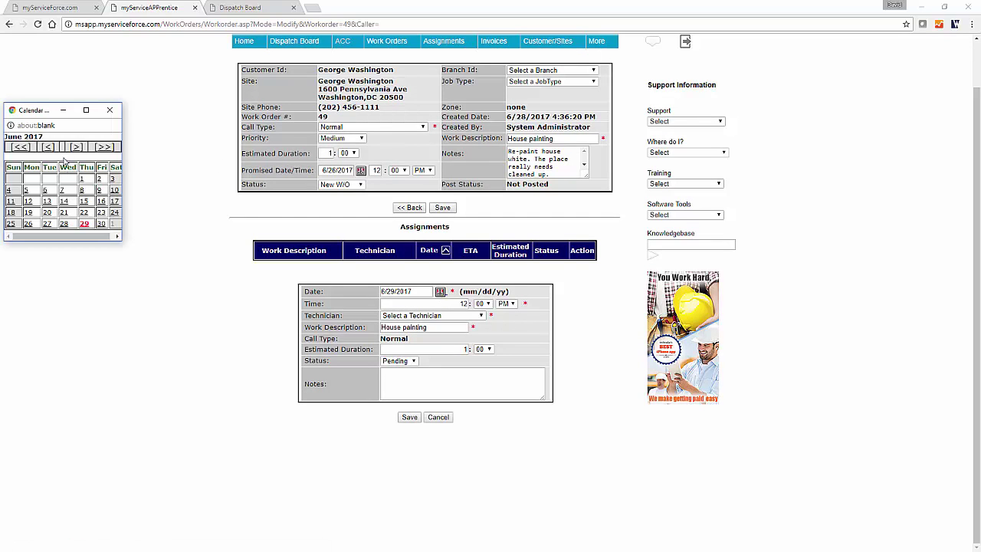
{"action": "left_click", "coordinate": [76, 147]}
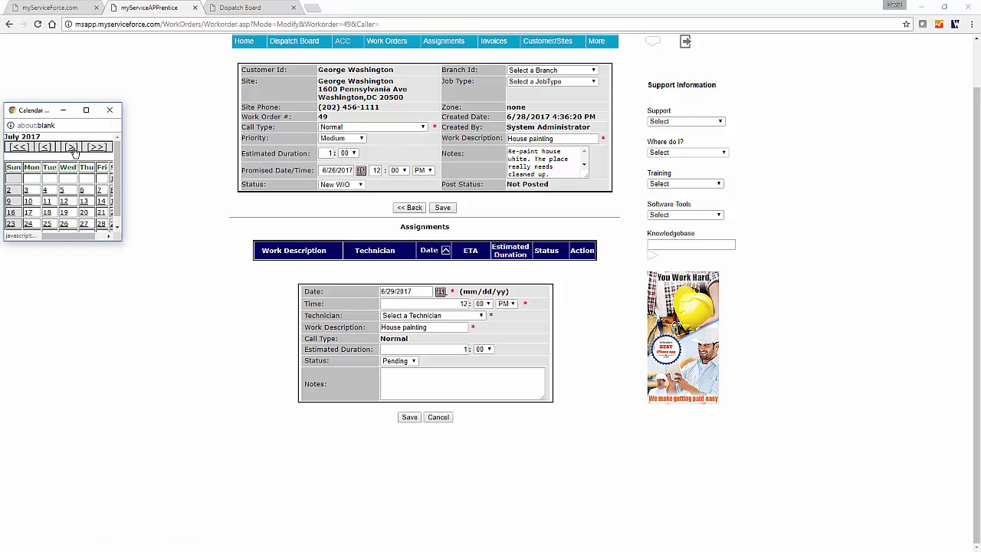
{"action": "left_click", "coordinate": [63, 192]}
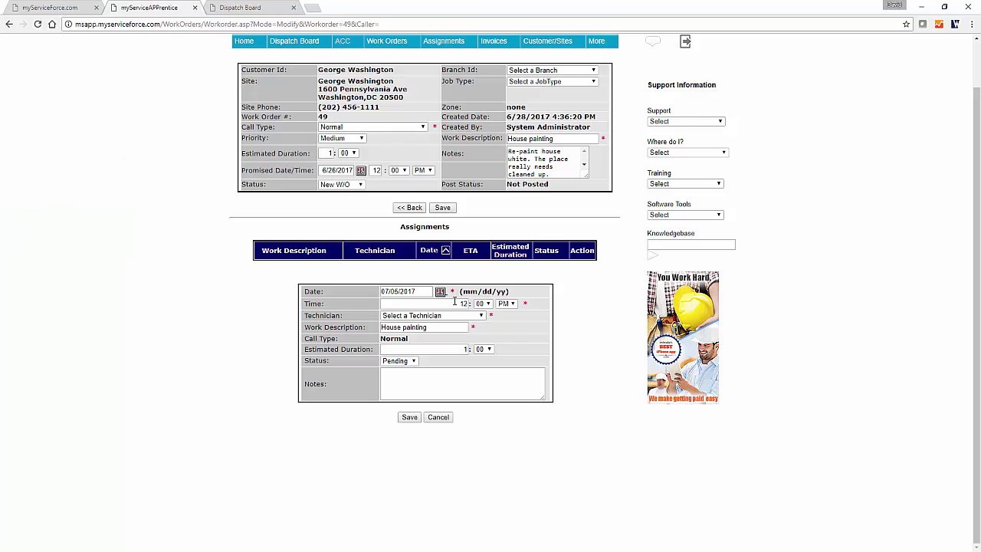
Set the new assignment's time to 3:00 PM and its technician to Tech103
{"action": "key", "text": "Tab"}
{"action": "type", "text": "3"}
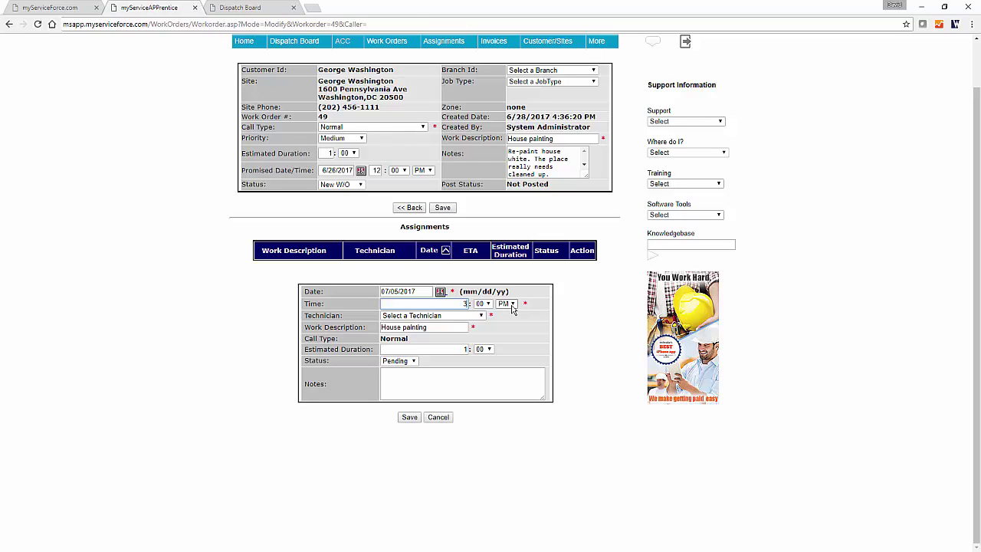
{"action": "left_click", "coordinate": [482, 317]}
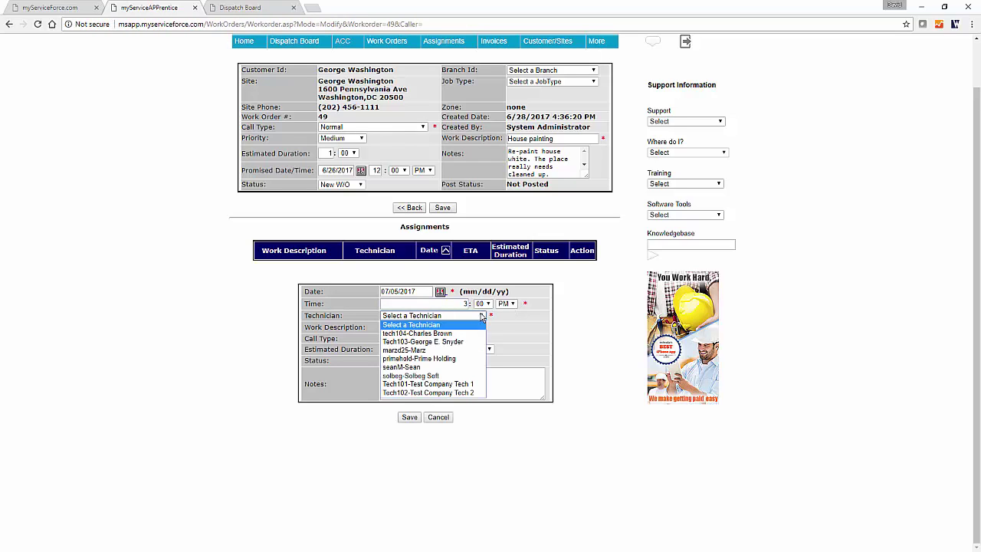
{"action": "left_click", "coordinate": [449, 343]}
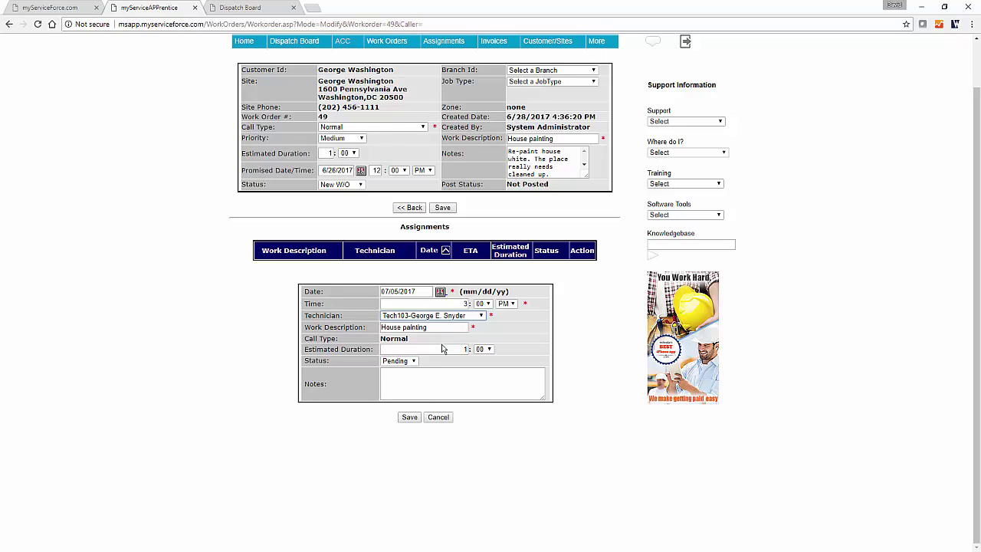
Set the assignment's estimated duration to 1:30, keep its status as Pending, and save it
{"action": "left_click", "coordinate": [483, 349]}
{"action": "left_click", "coordinate": [484, 372]}
{"action": "left_click_drag", "start_coordinate": [337, 365], "coordinate": [302, 365]}
{"action": "left_click", "coordinate": [302, 366]}
{"action": "left_click", "coordinate": [399, 361]}
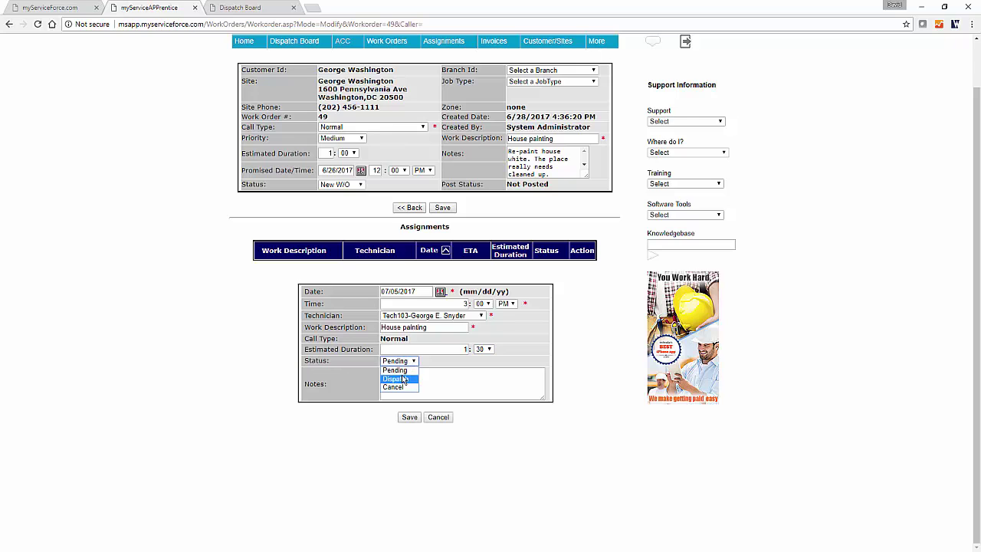
{"action": "left_click", "coordinate": [399, 371]}
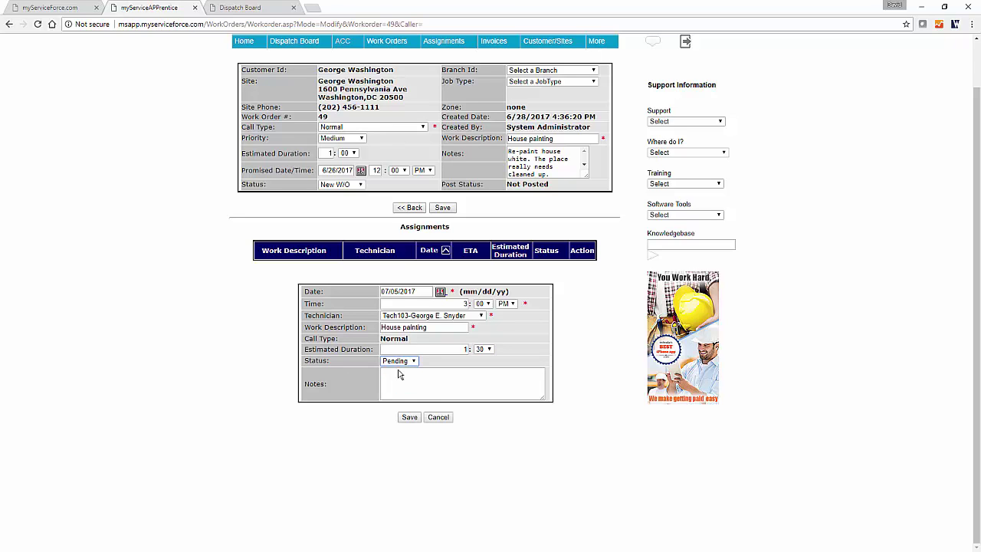
{"action": "left_click", "coordinate": [413, 418]}
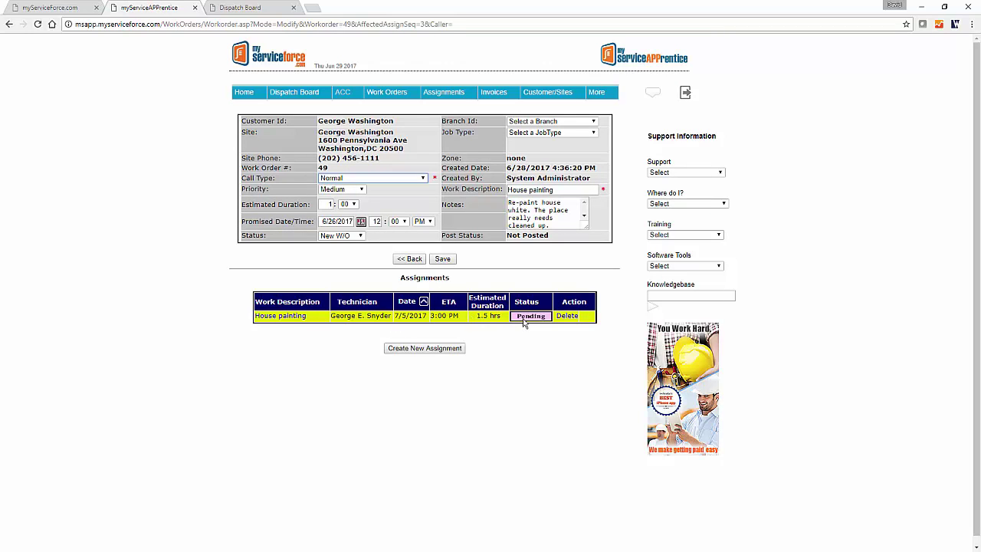
Return to the July 5 dispatch board and dispatch all assignments of the Demo Techs group
{"action": "left_click", "coordinate": [213, 8]}
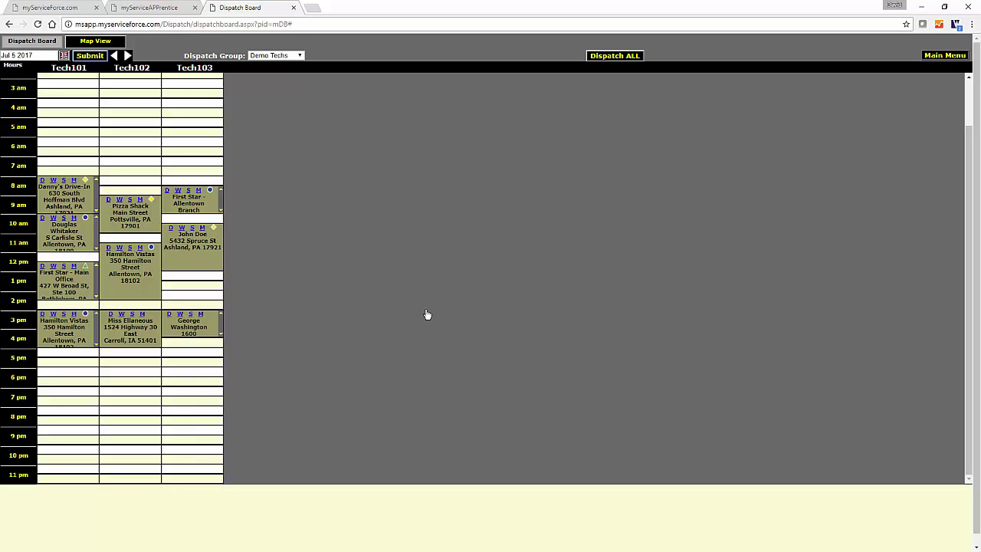
{"action": "left_click", "coordinate": [598, 57]}
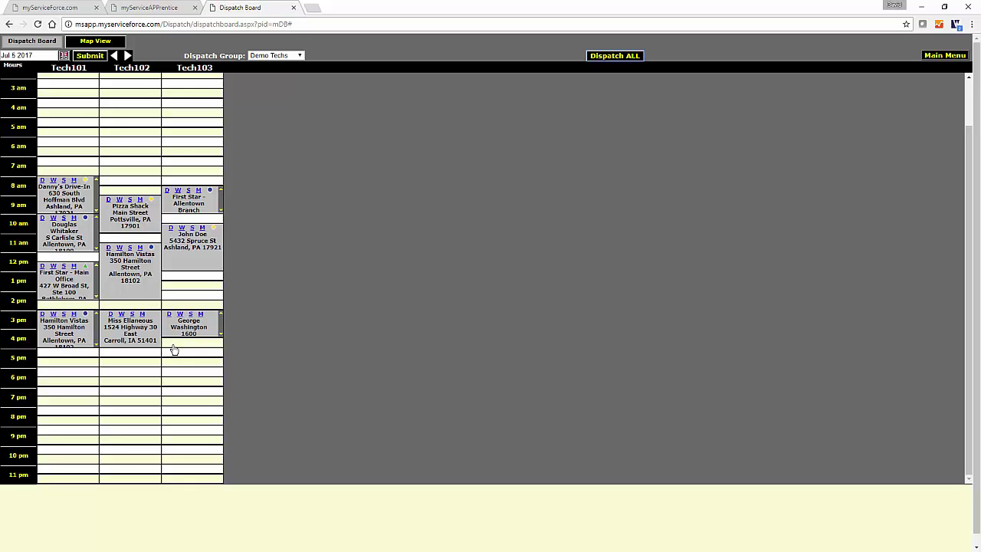
Open Tech103's 3 pm house painting assignment from the dispatch board and start reassigning it
{"action": "mouse_move", "coordinate": [169, 334]}
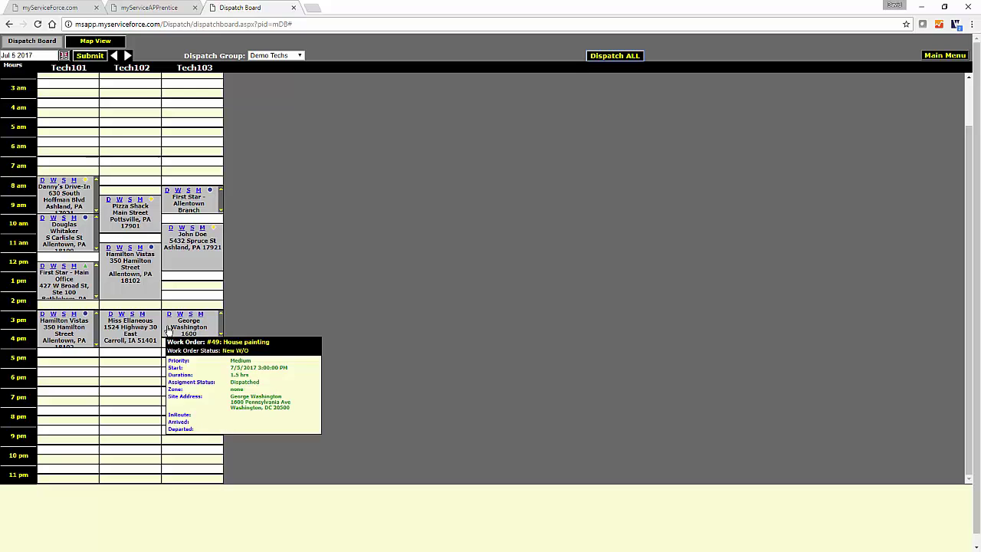
{"action": "left_click", "coordinate": [170, 315]}
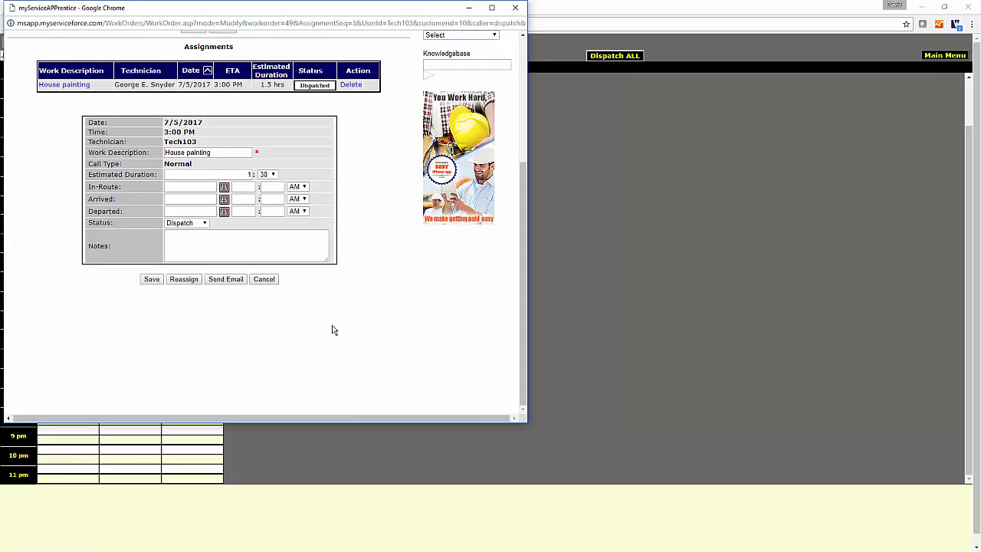
{"action": "left_click", "coordinate": [186, 281]}
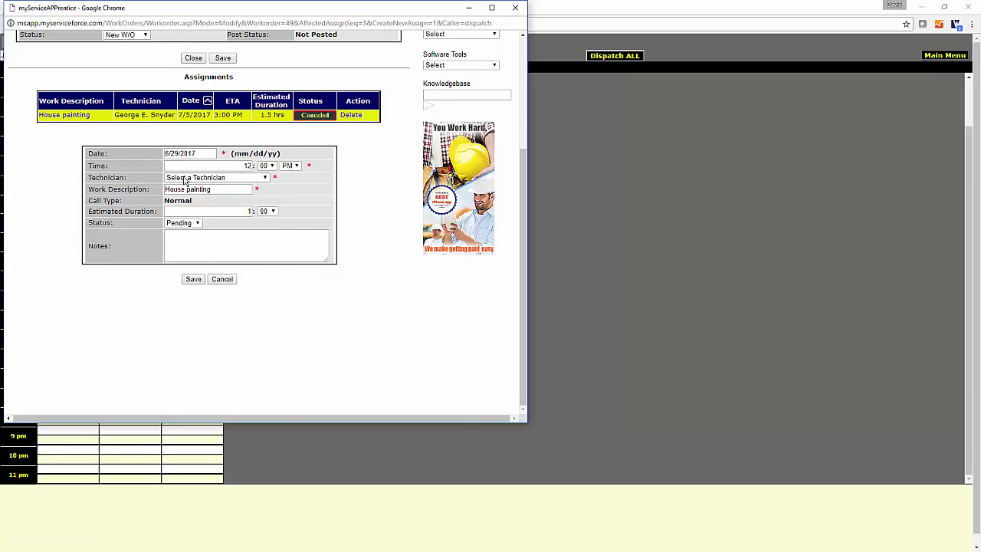
Set the replacement assignment's date to 7/6/2017 and its time to 8:00 AM
{"action": "left_click_drag", "start_coordinate": [177, 153], "coordinate": [143, 151]}
{"action": "type", "text": "7/"}
{"action": "left_click_drag", "start_coordinate": [230, 166], "coordinate": [256, 167]}
{"action": "type", "text": "8"}
{"action": "left_click", "coordinate": [296, 167]}
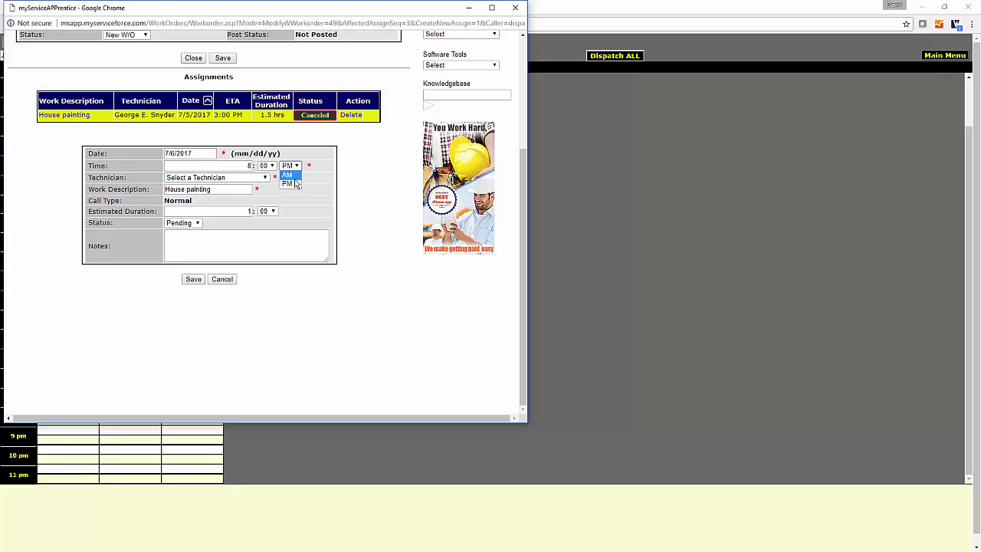
{"action": "left_click", "coordinate": [288, 175]}
Assign Tech101-Test Company Tech 1 with an estimated duration of 1:30, save the assignment, and close the work order window
{"action": "left_click", "coordinate": [244, 178]}
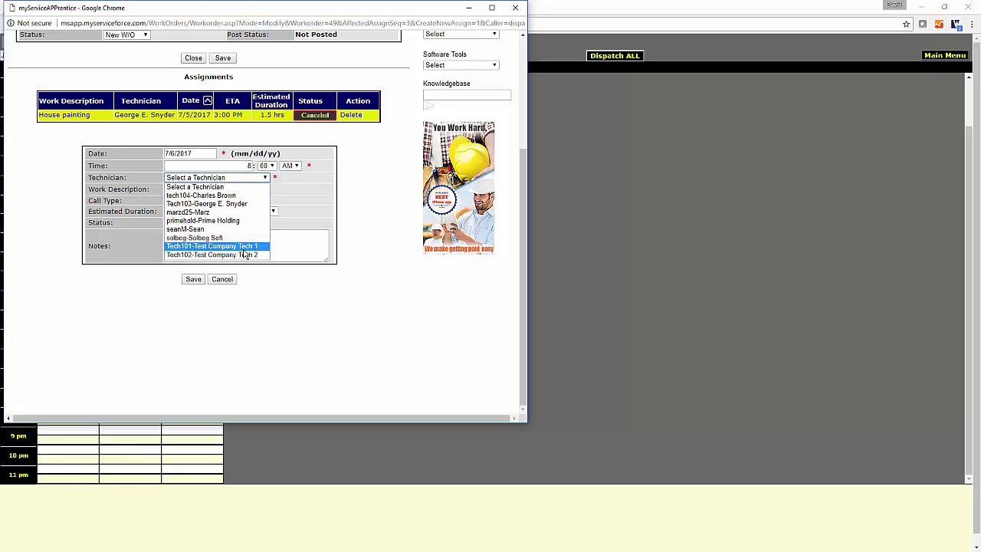
{"action": "left_click", "coordinate": [243, 249]}
{"action": "left_click", "coordinate": [268, 211]}
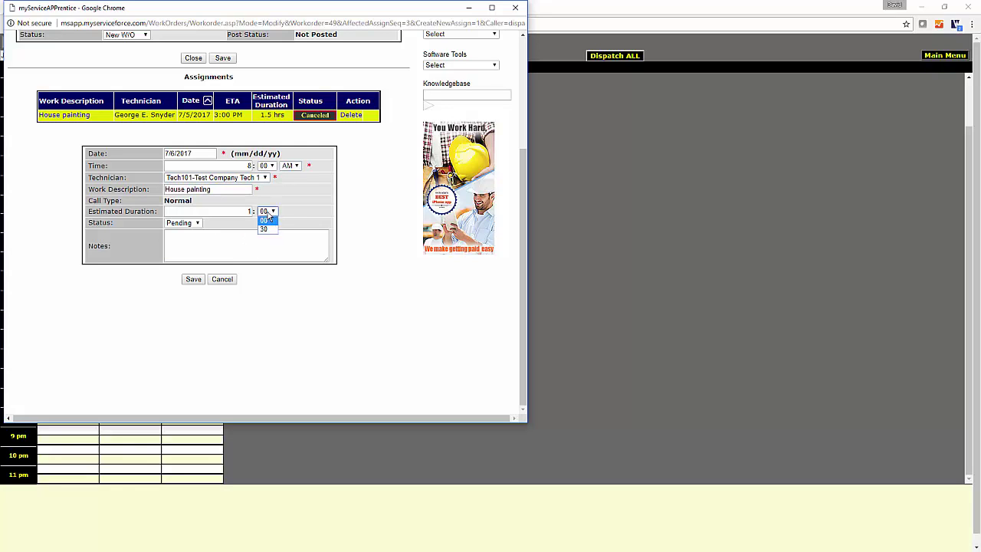
{"action": "left_click", "coordinate": [265, 229]}
{"action": "double_click", "coordinate": [98, 223]}
{"action": "left_click", "coordinate": [193, 279]}
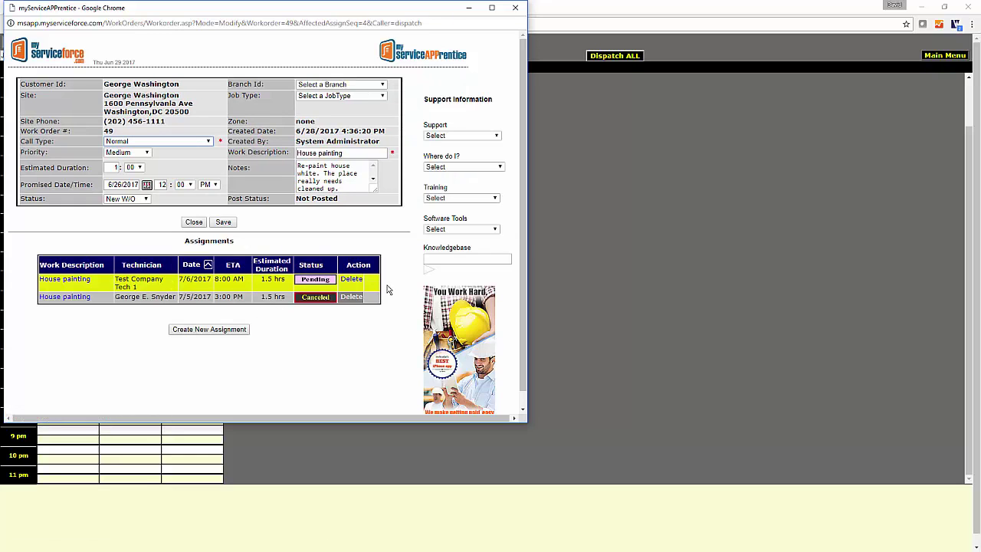
{"action": "left_click", "coordinate": [516, 8]}
View the next day's dispatch board and the details of Tech103's "Heater not working" assignment on July 5
{"action": "left_click", "coordinate": [73, 41]}
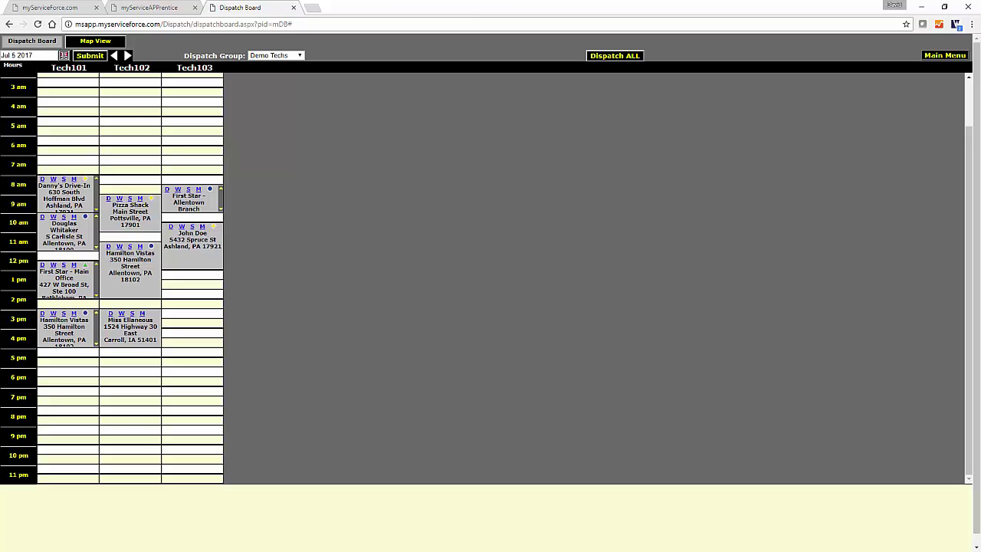
{"action": "left_click", "coordinate": [128, 56]}
{"action": "mouse_move", "coordinate": [173, 239]}
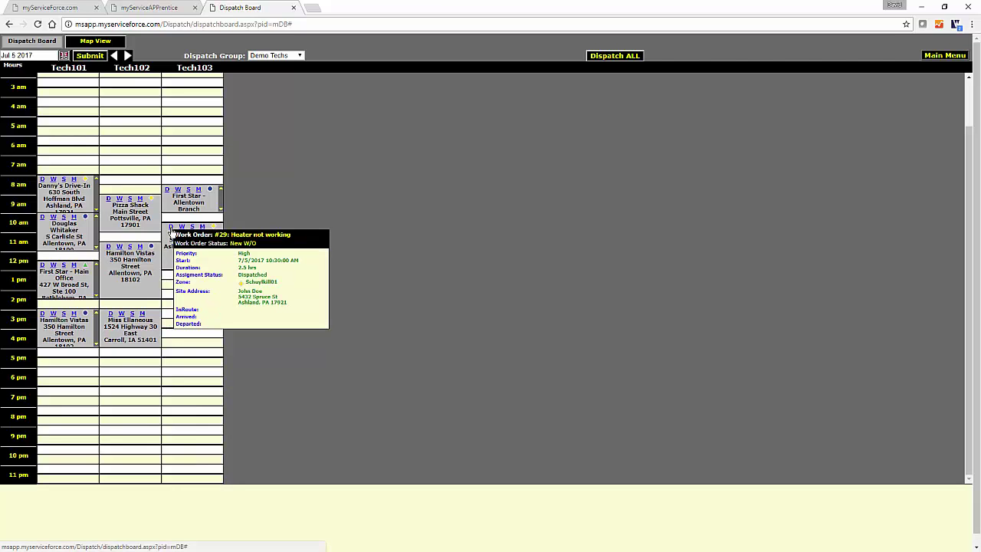